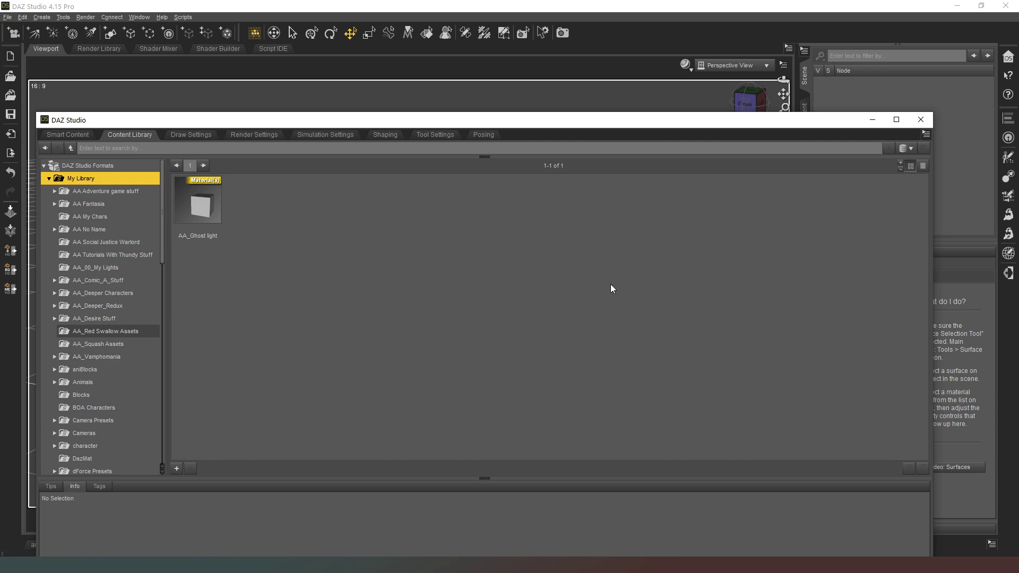
Reset the content database through Content DB Maintenance, exporting user data first.
right_click(127, 137)
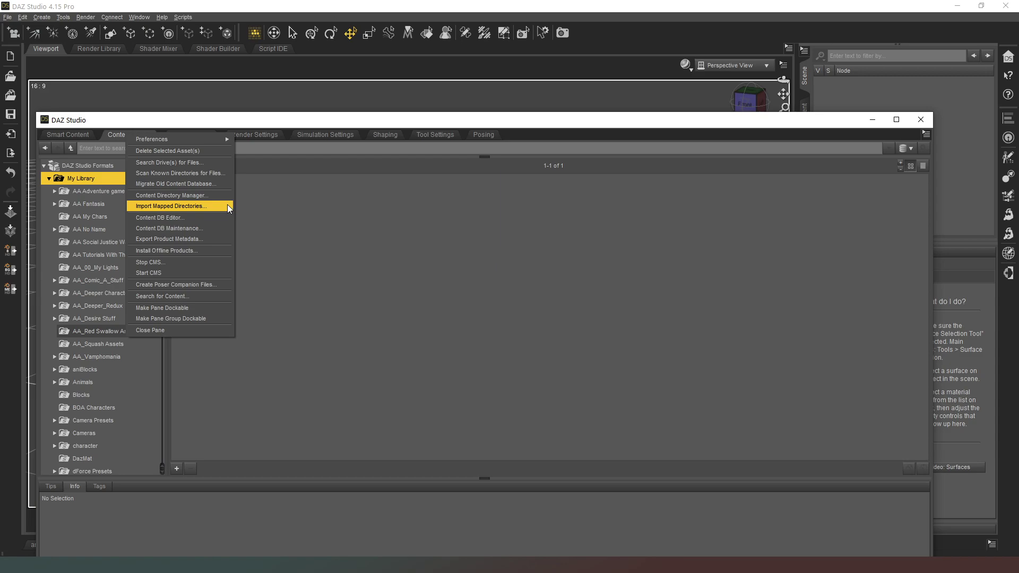
click(211, 229)
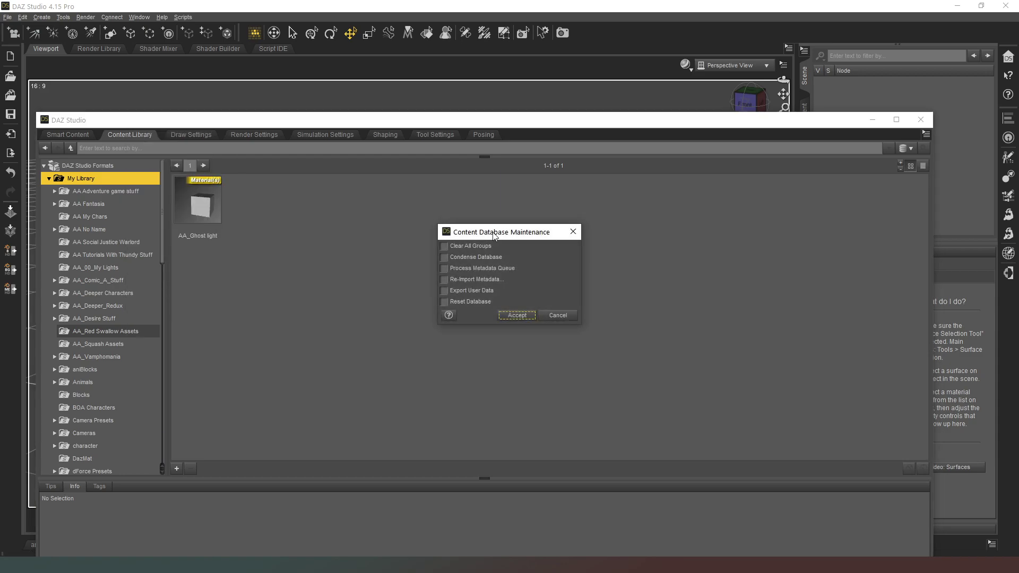
click(463, 301)
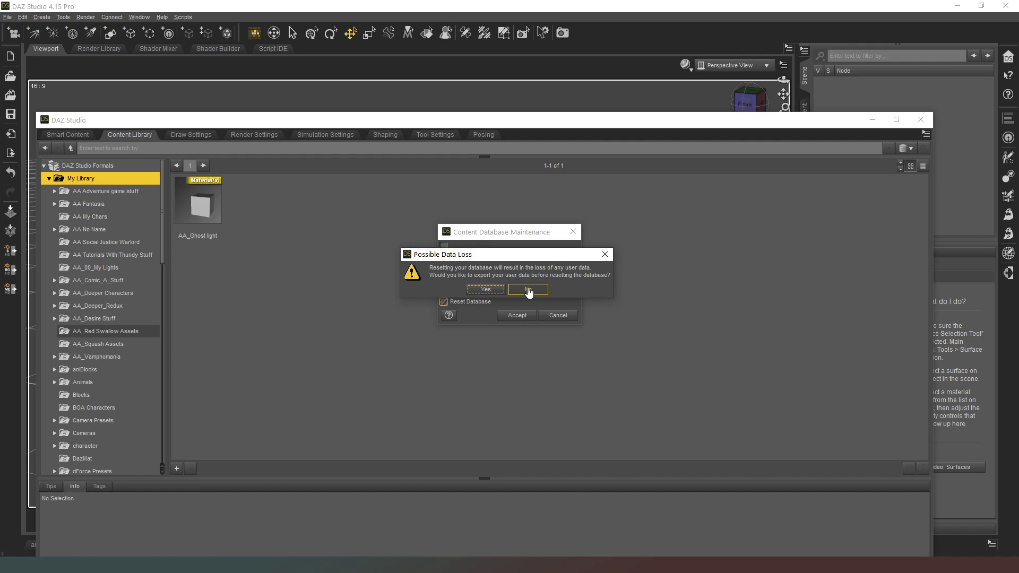
click(482, 289)
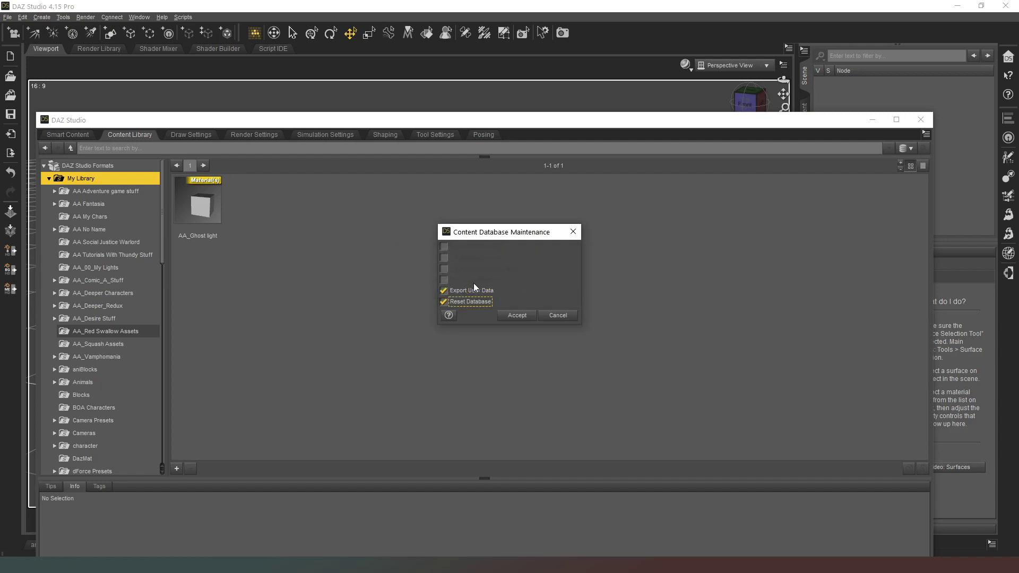
click(520, 315)
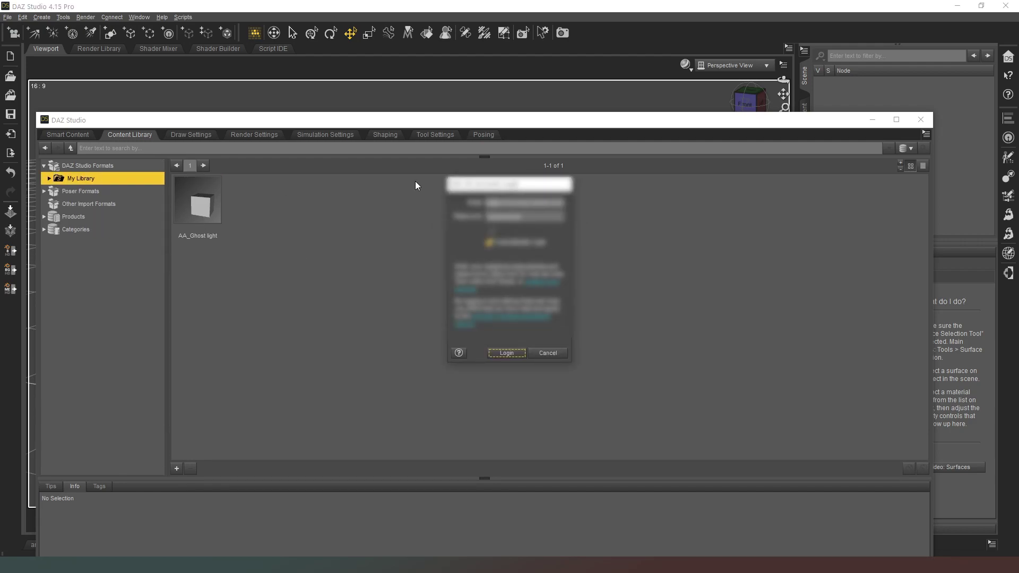
Cancel the login prompt that appears once the reset finishes.
click(513, 353)
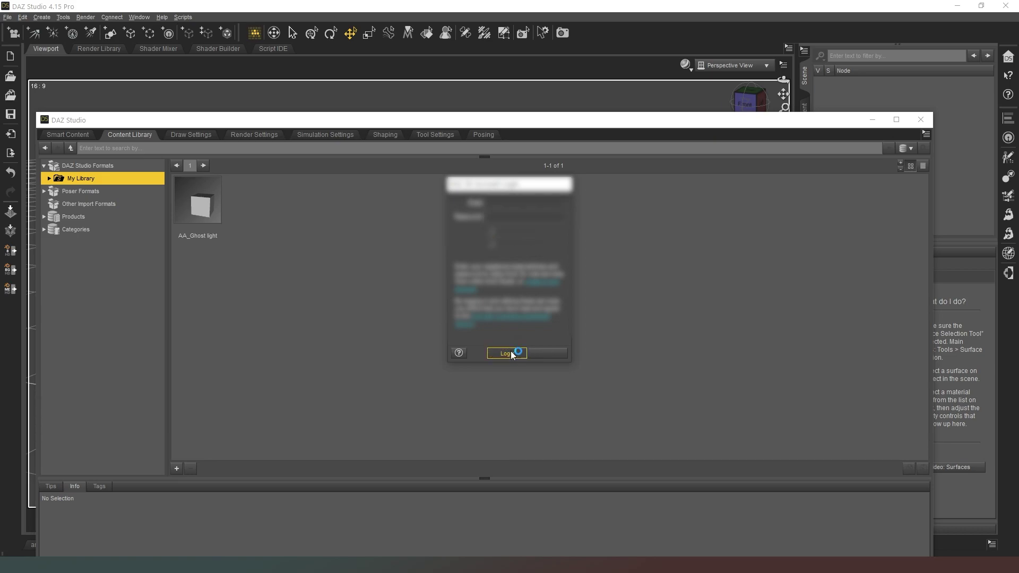
From the Smart Content pane, run Content DB Maintenance with Re-Import Metadata checked.
click(67, 133)
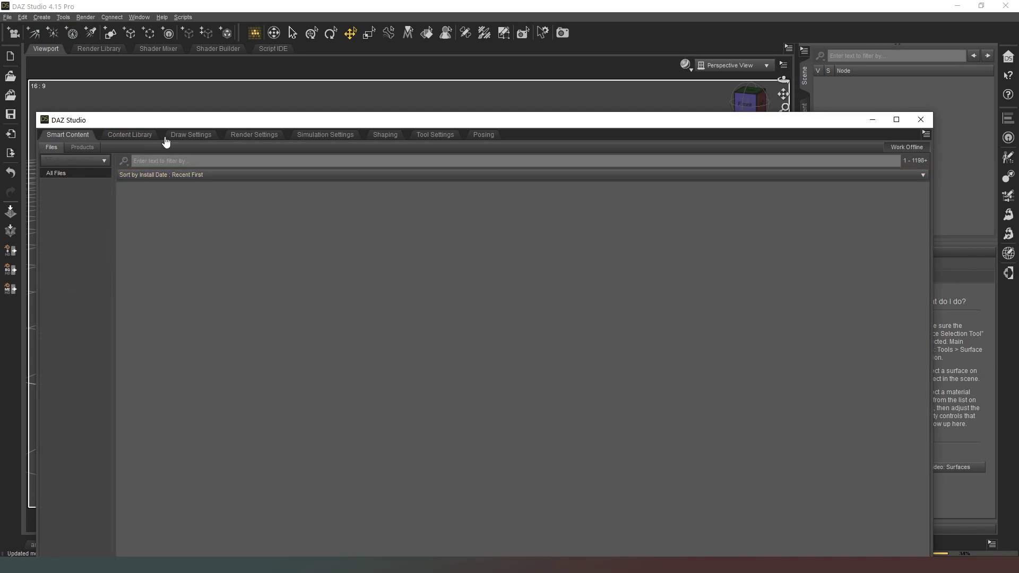
right_click(127, 135)
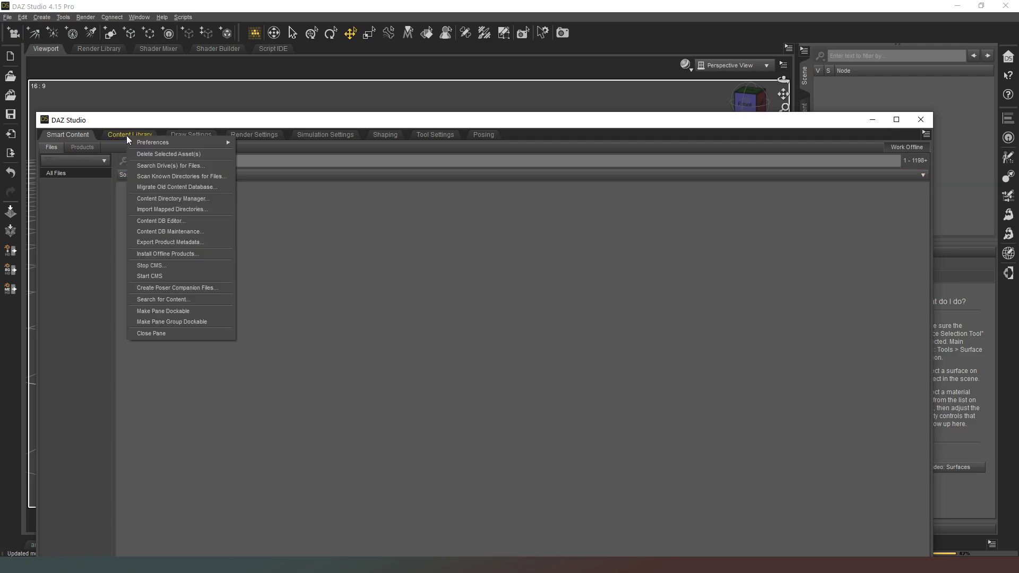
click(191, 232)
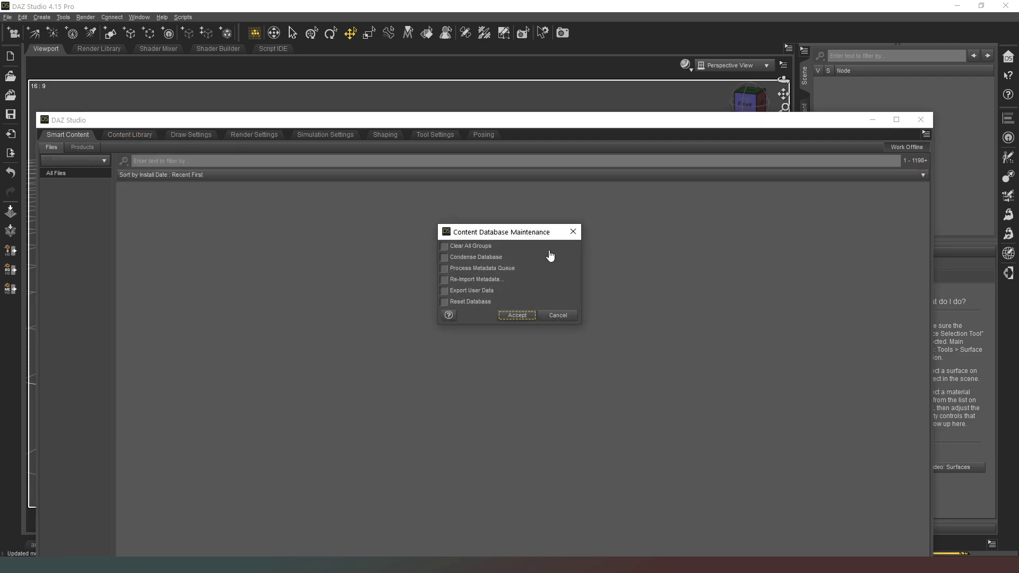
click(455, 279)
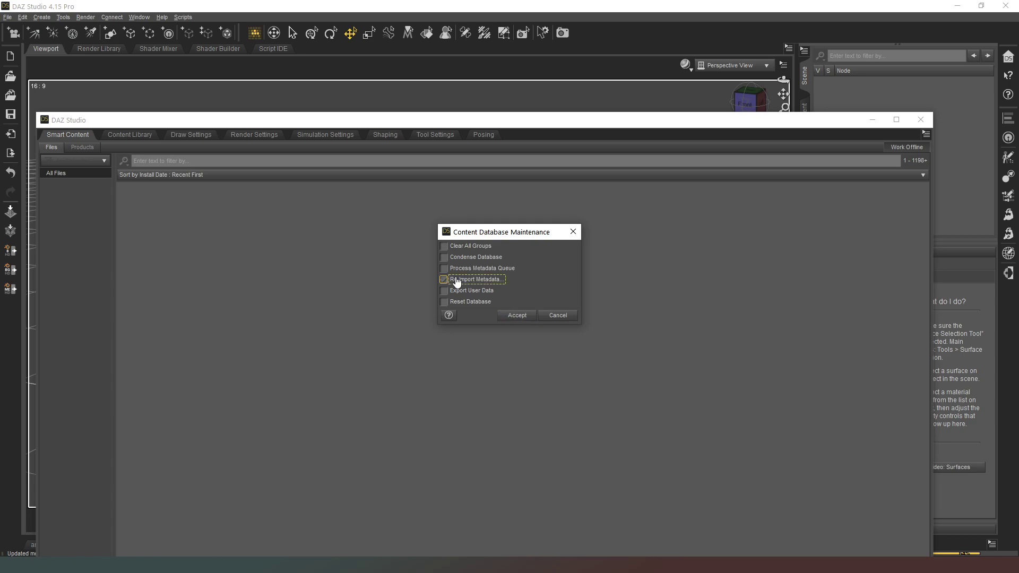
click(518, 318)
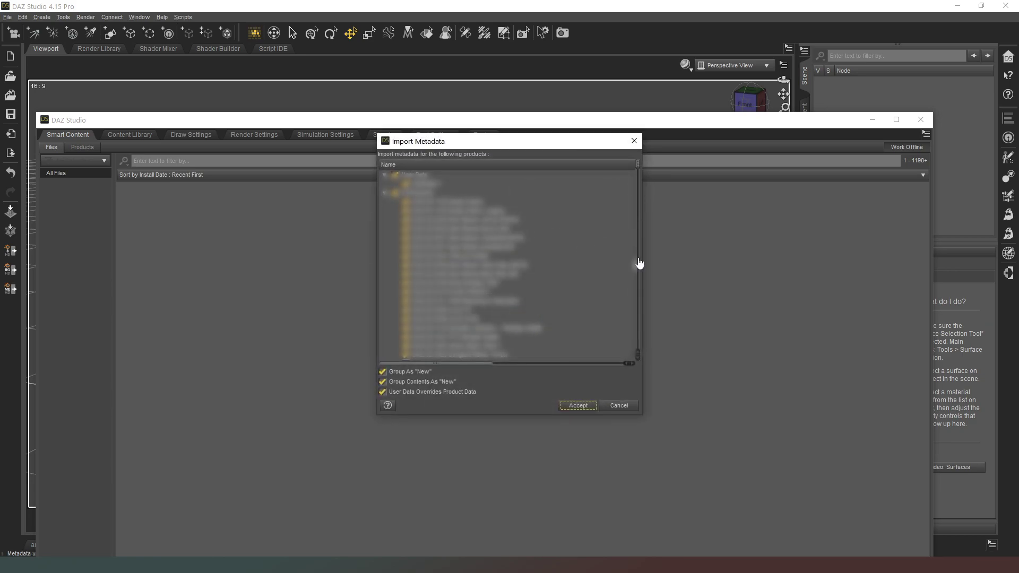
Confirm the metadata import, move the content window up, and view the Environments category.
click(586, 404)
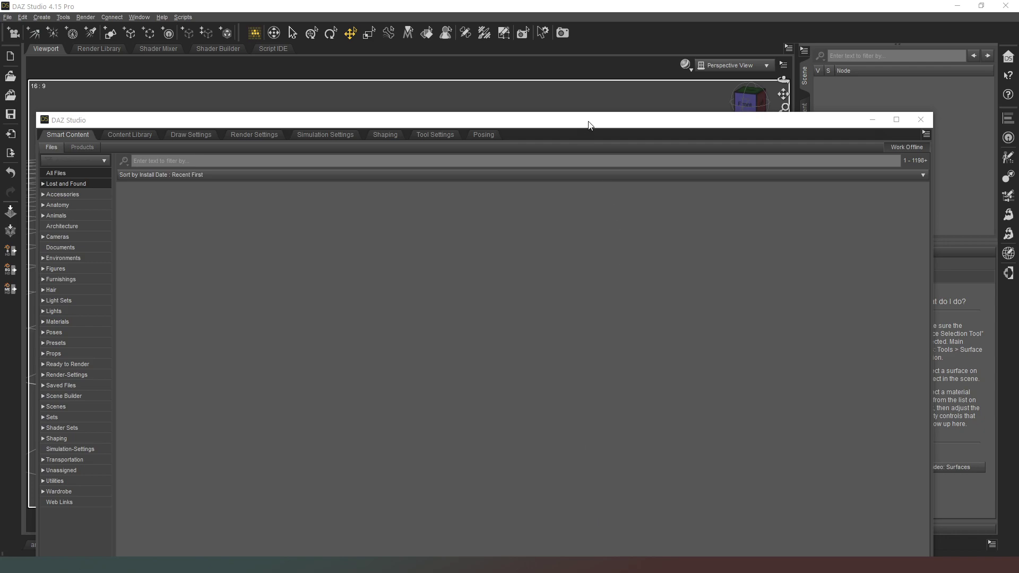
drag(587, 118, 599, 42)
click(80, 182)
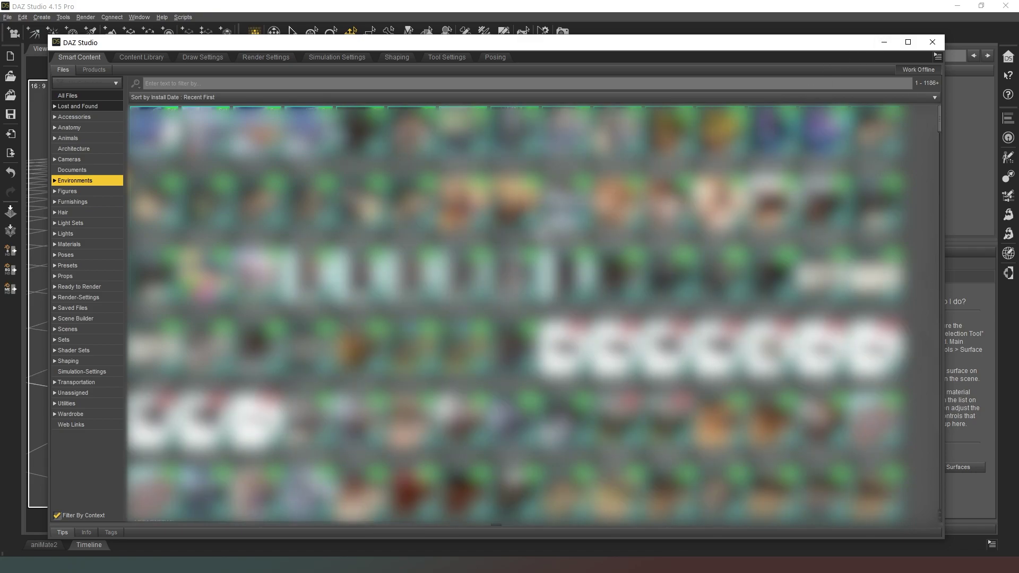
click(885, 43)
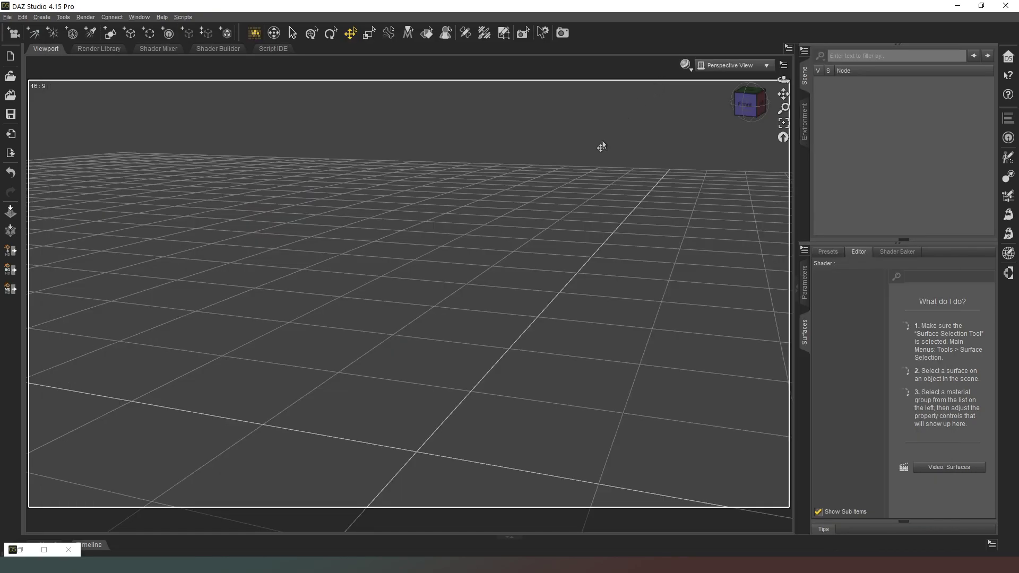